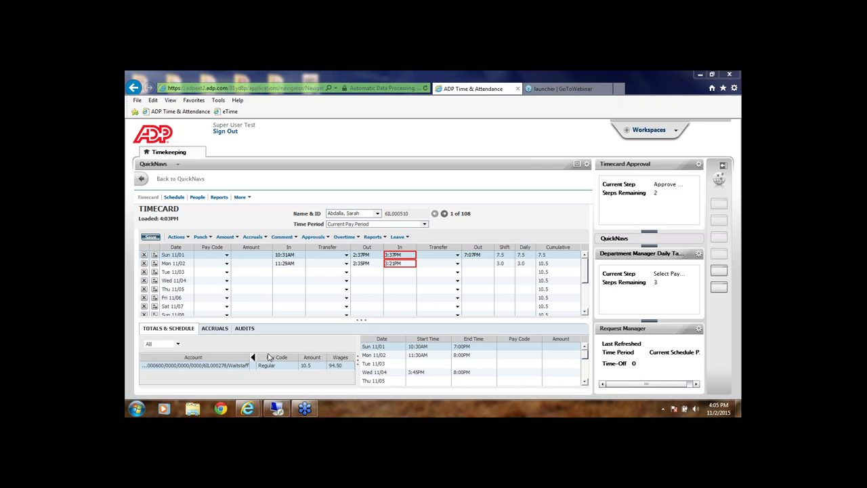
- Insert a row below Sun 11/01 and enter 11a and 1p as its two In punches
left_click(154, 255)
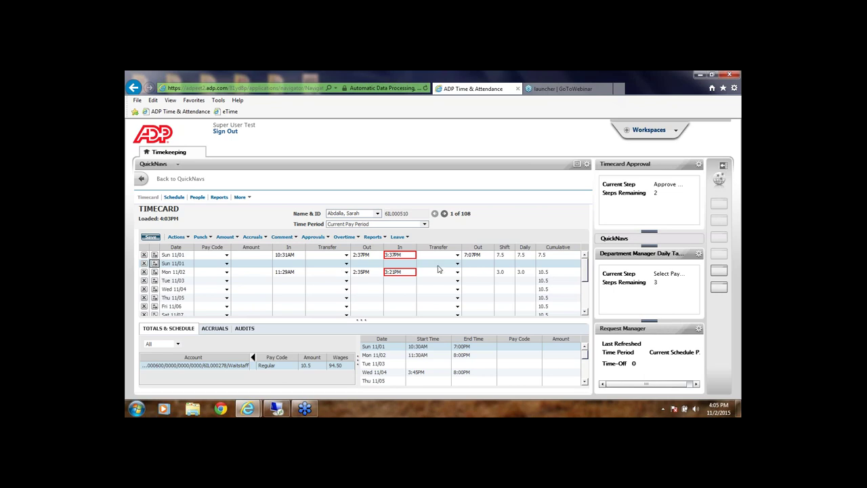
left_click(291, 263)
type("11a")
key("Tab")
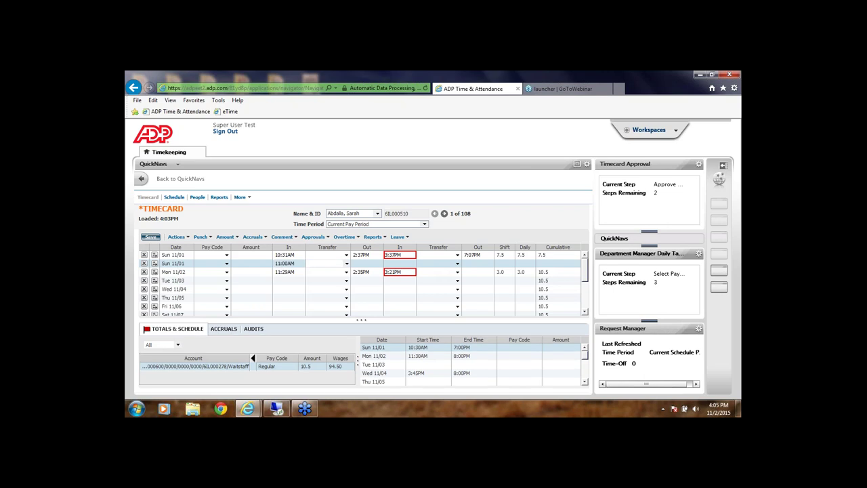
left_click(386, 264)
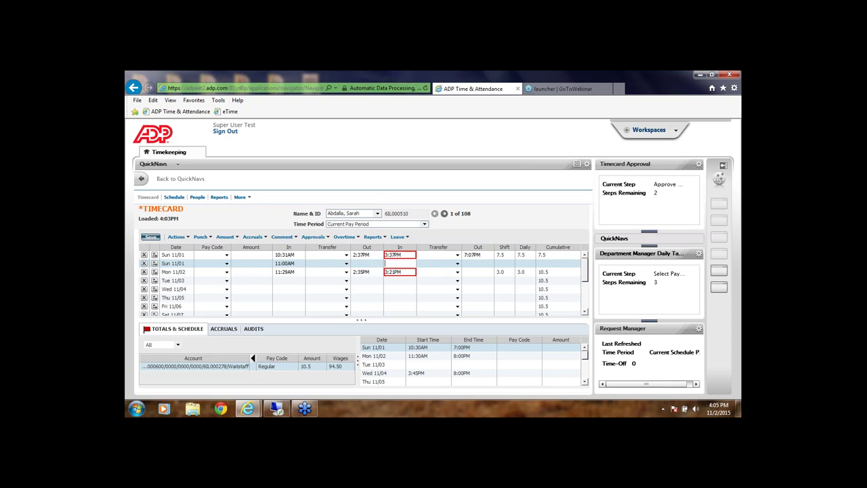
type("1p")
- Open the transfer search for the new row's 11:00AM punch
left_click(347, 264)
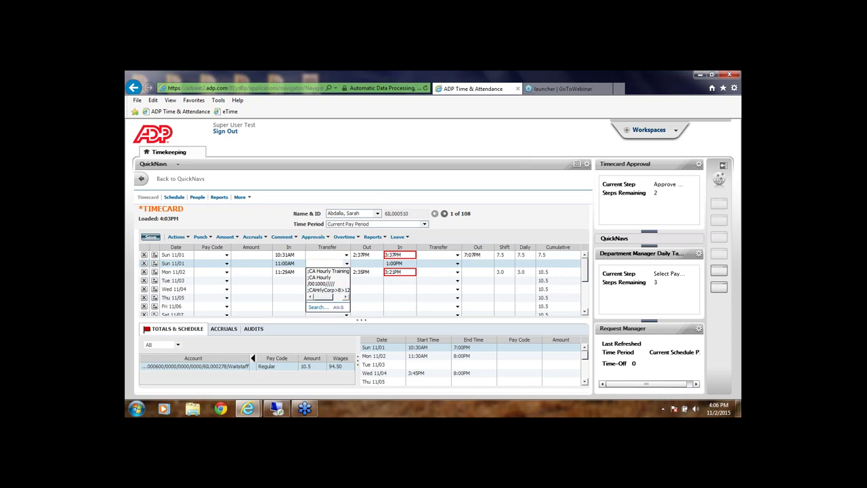
left_click(322, 306)
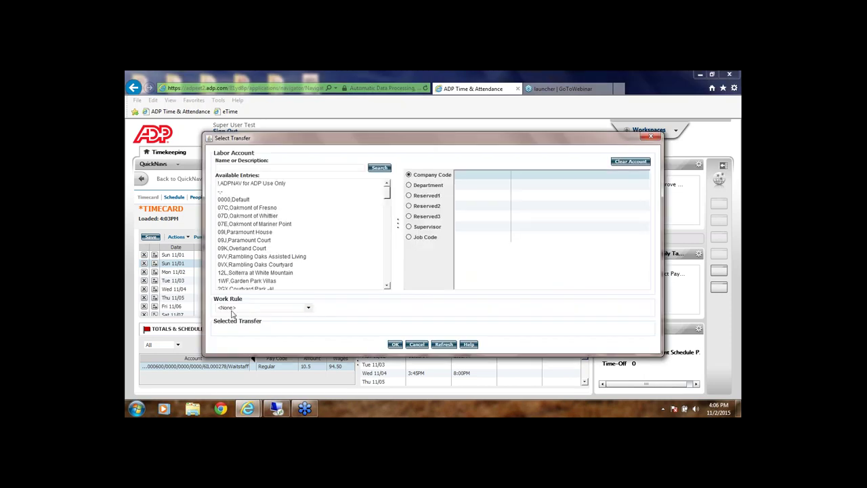
left_click(417, 345)
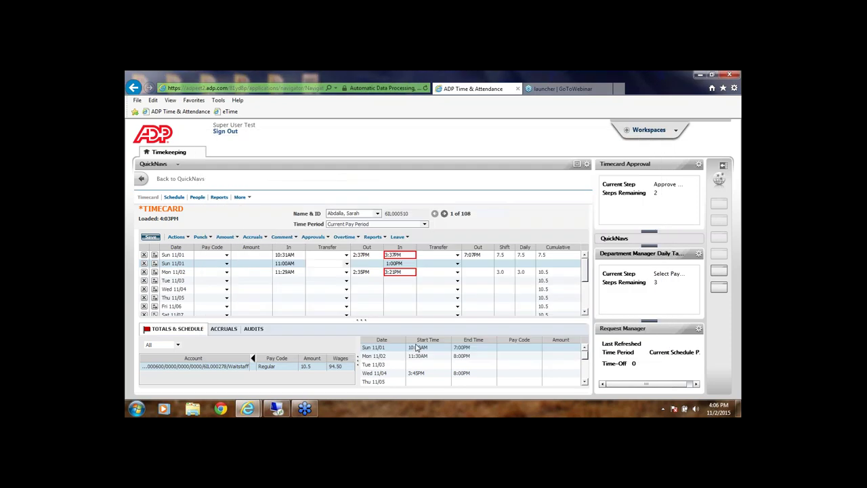
left_click(346, 263)
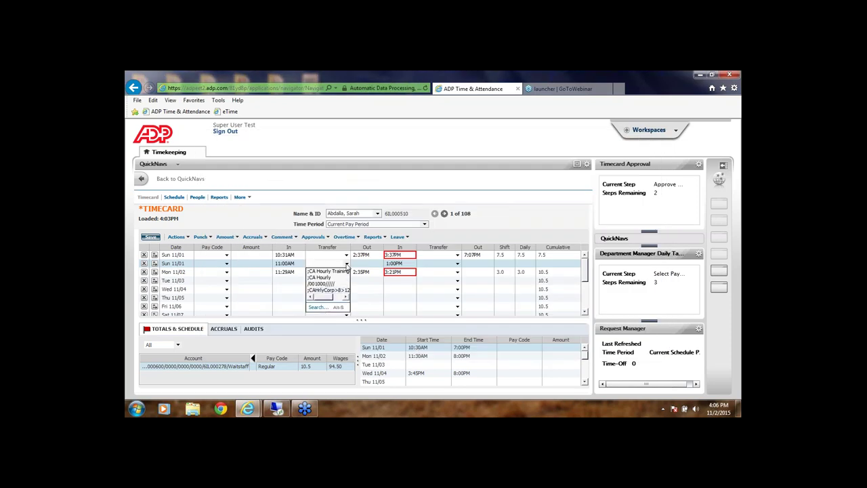
left_click(321, 309)
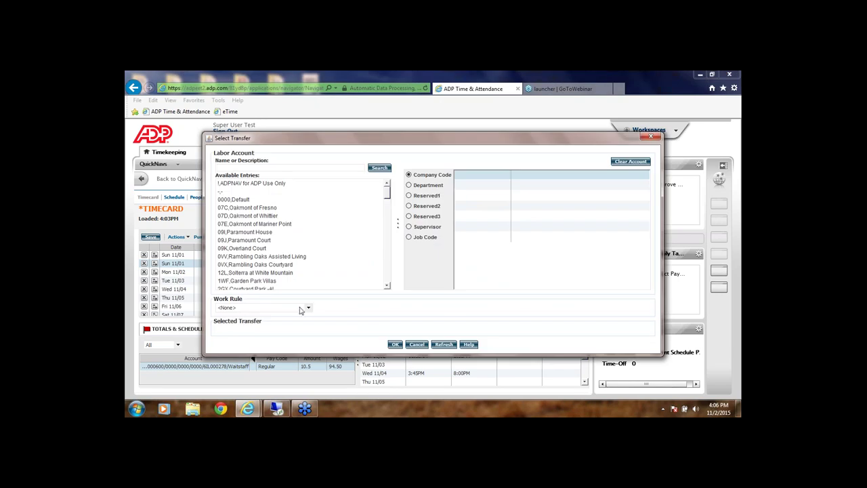
- Choose CA Hourly Training as the work rule and confirm the transfer
left_click(309, 309)
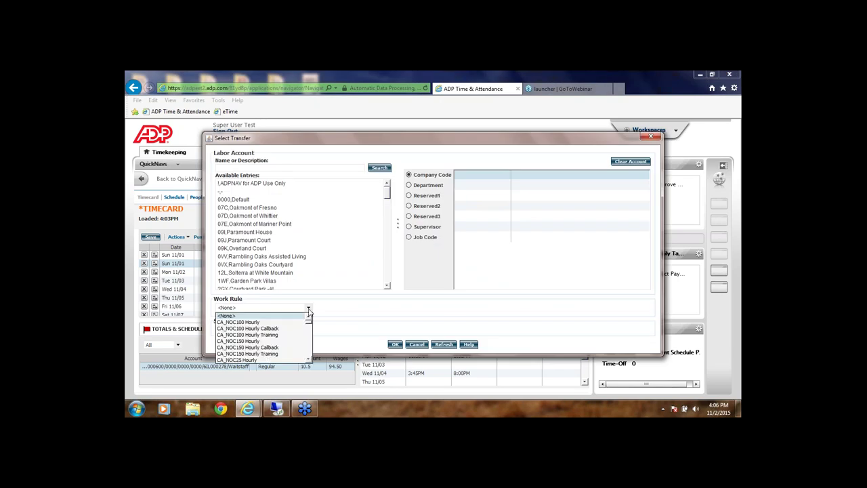
left_click(309, 359)
left_click(309, 359)
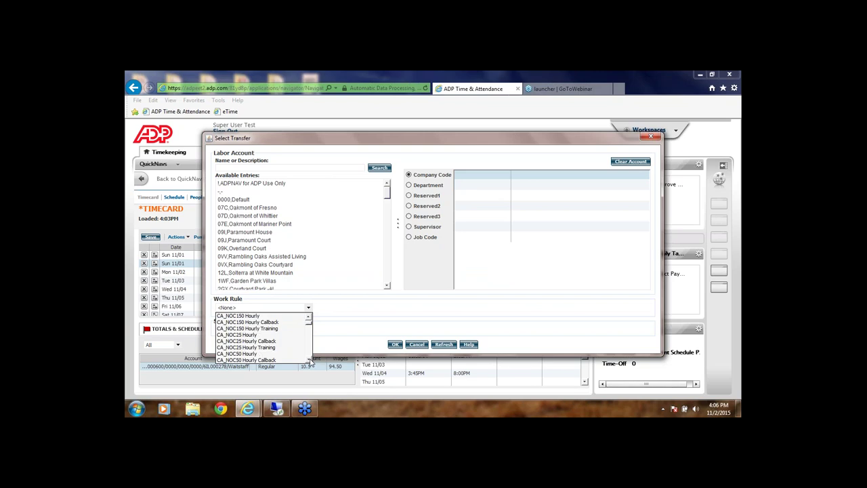
left_click(309, 359)
left_click(309, 359)
left_click(309, 359)
left_click(309, 359)
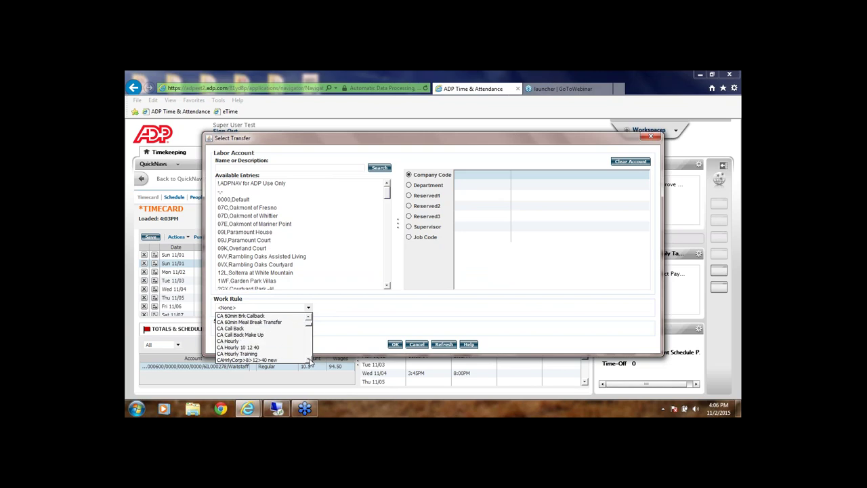
left_click(309, 360)
left_click(309, 359)
left_click(309, 359)
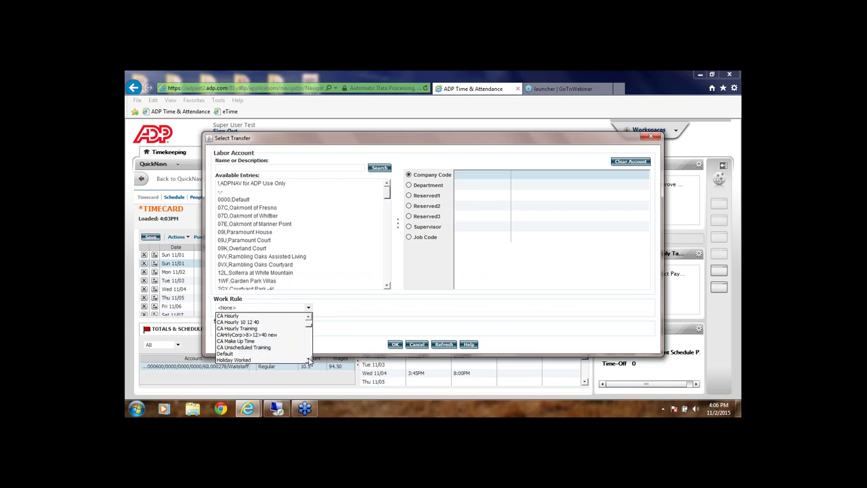
left_click(248, 330)
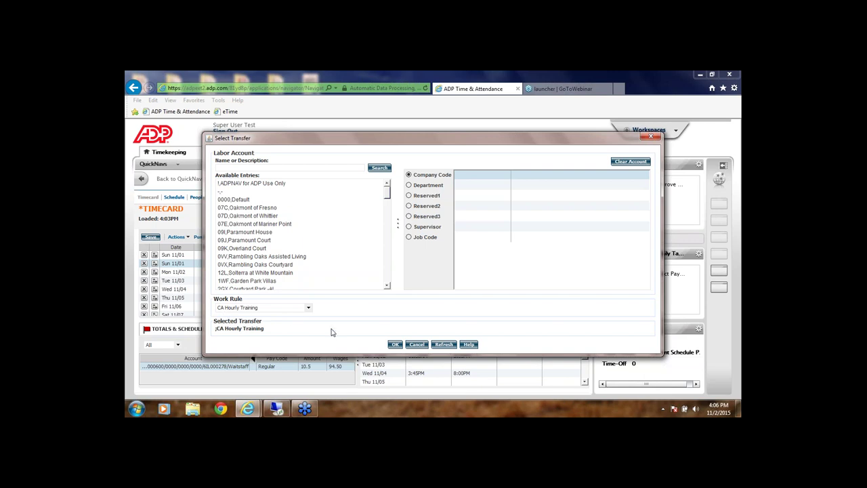
left_click(395, 344)
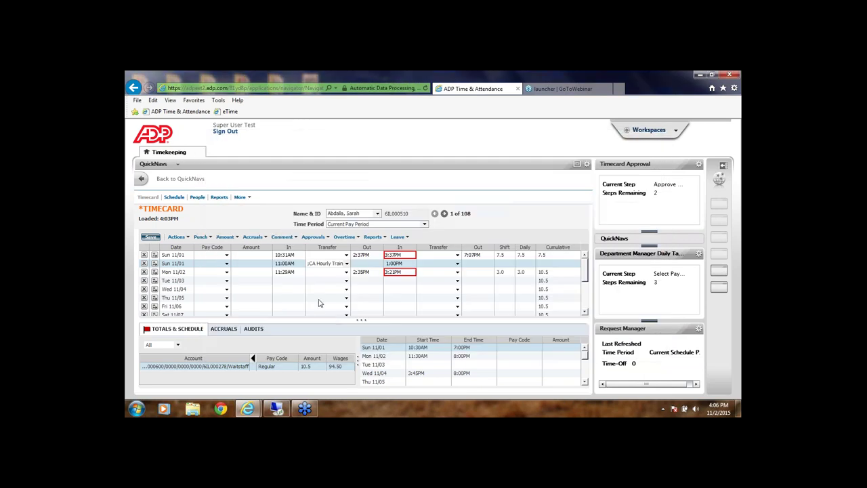
- Set the 1:00PM punch's transfer to the CA Hourly work rule and confirm with OK
left_click(457, 264)
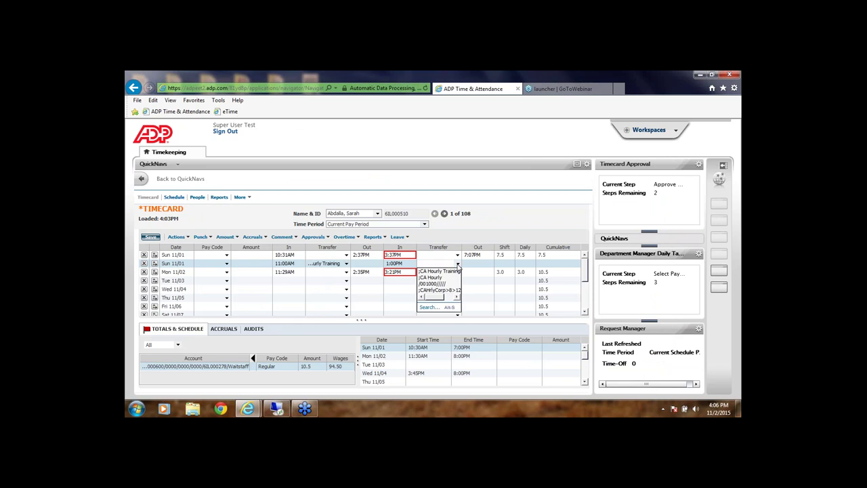
left_click(427, 307)
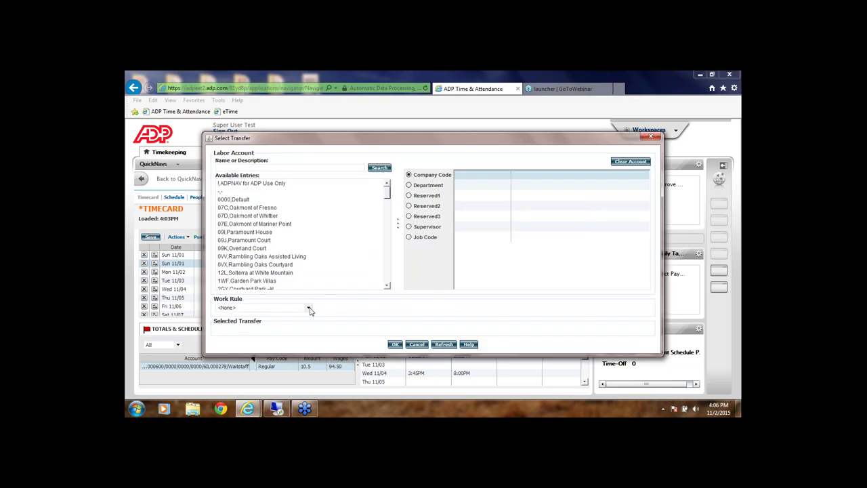
left_click(308, 309)
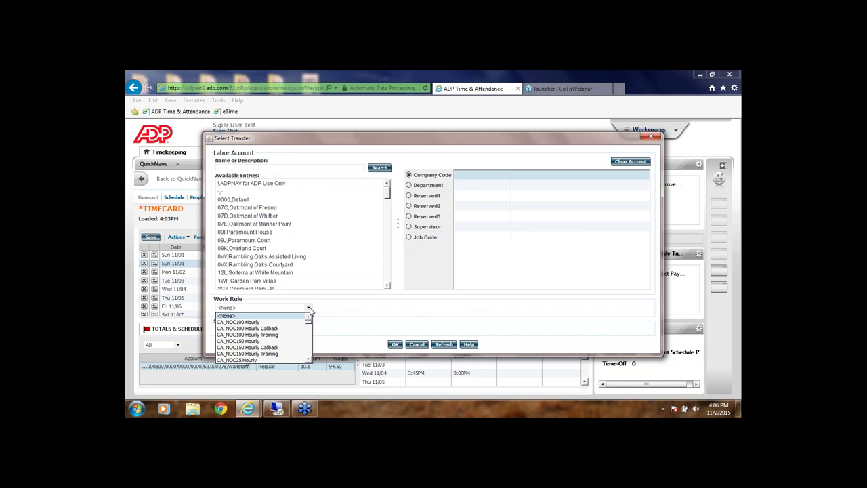
left_click(309, 360)
left_click(308, 360)
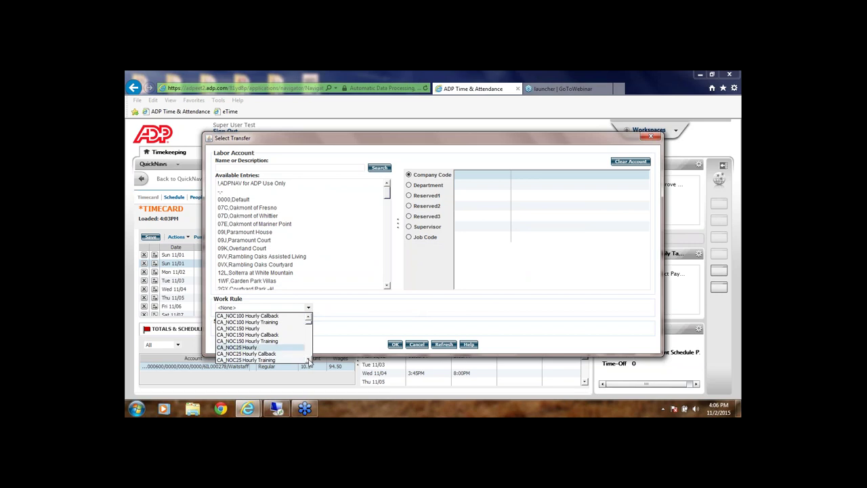
left_click(308, 360)
left_click(308, 359)
left_click(308, 360)
left_click(309, 360)
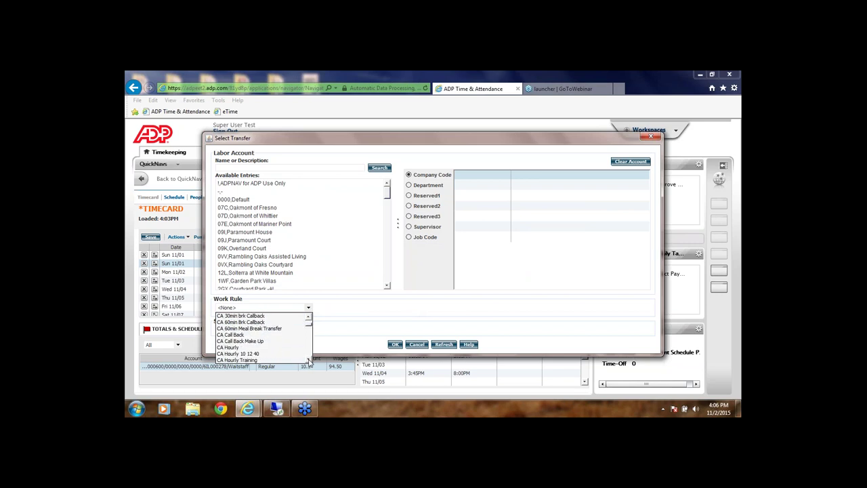
left_click(308, 360)
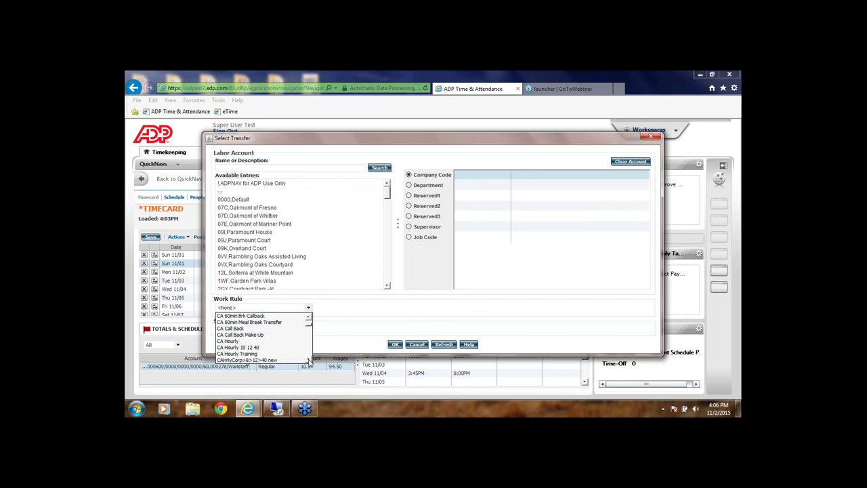
left_click(233, 341)
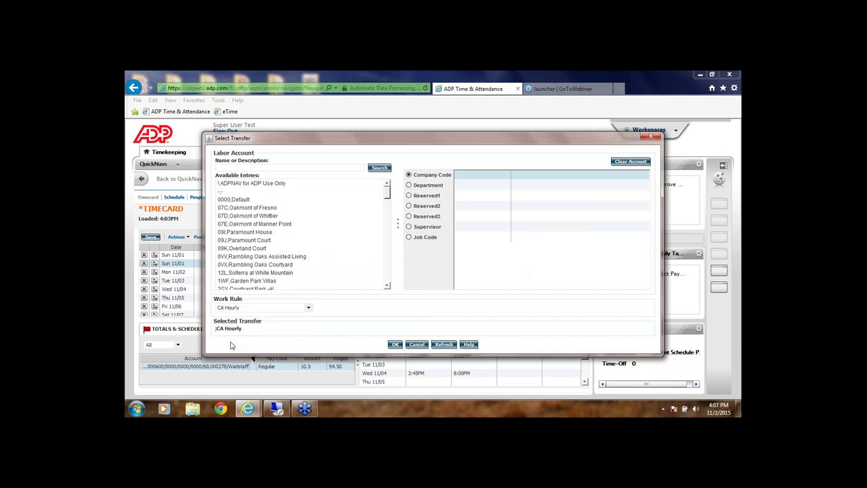
left_click(394, 345)
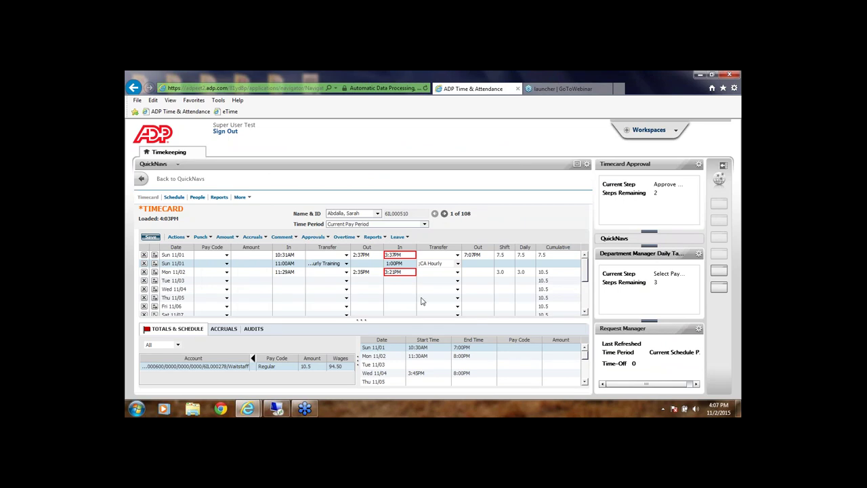
- Run Calculate Totals, showing 2.0 Training hours (18.00) and 8.5 Regular hours (76.50)
left_click(185, 239)
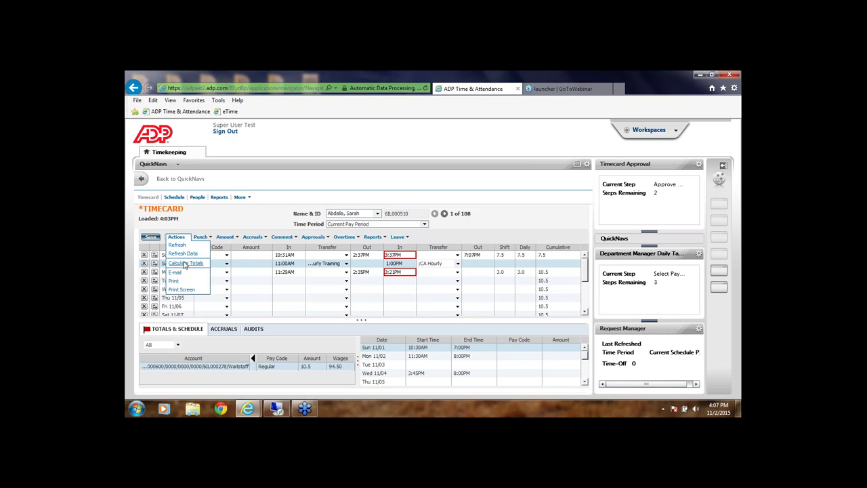
left_click(186, 264)
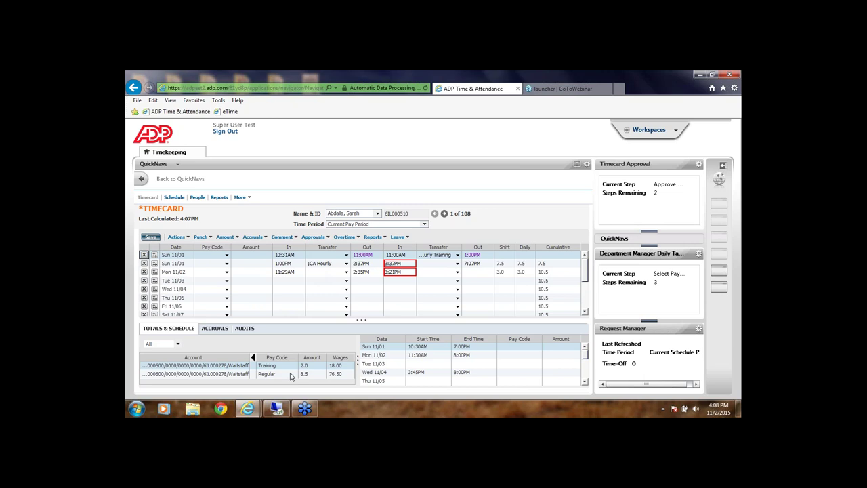
- Refresh the timecard and confirm discarding the unsaved changes
left_click(177, 237)
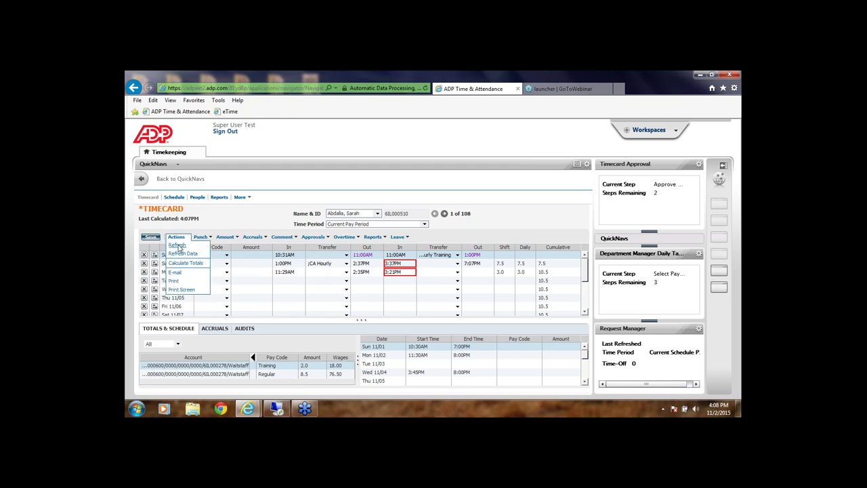
left_click(178, 245)
left_click(353, 316)
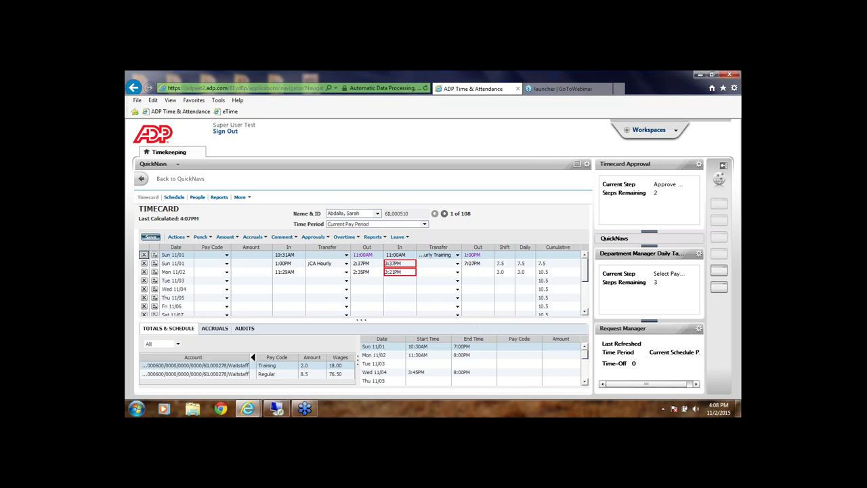